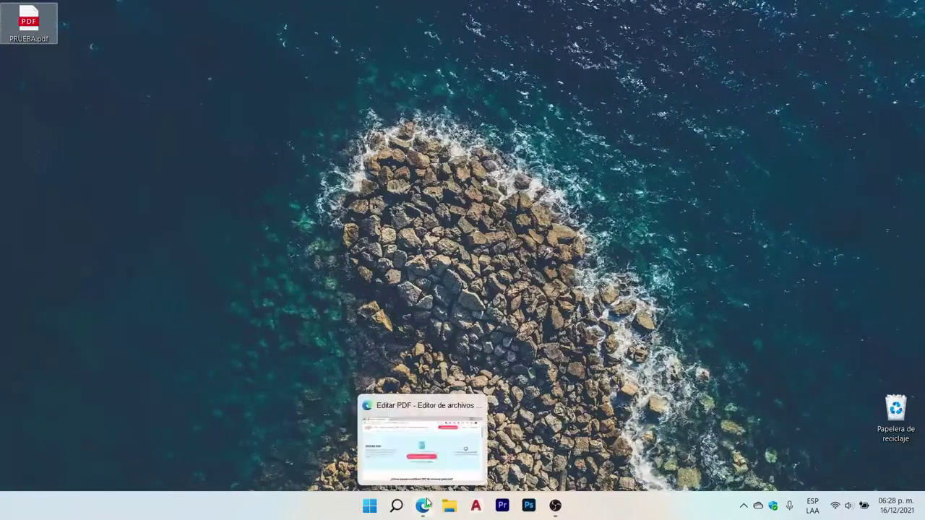
Minimize the browser and open PRUEBA.pdf with Word via Abrir con > Elegir otra aplicación
{"action": "left_click", "coordinate": [422, 434]}
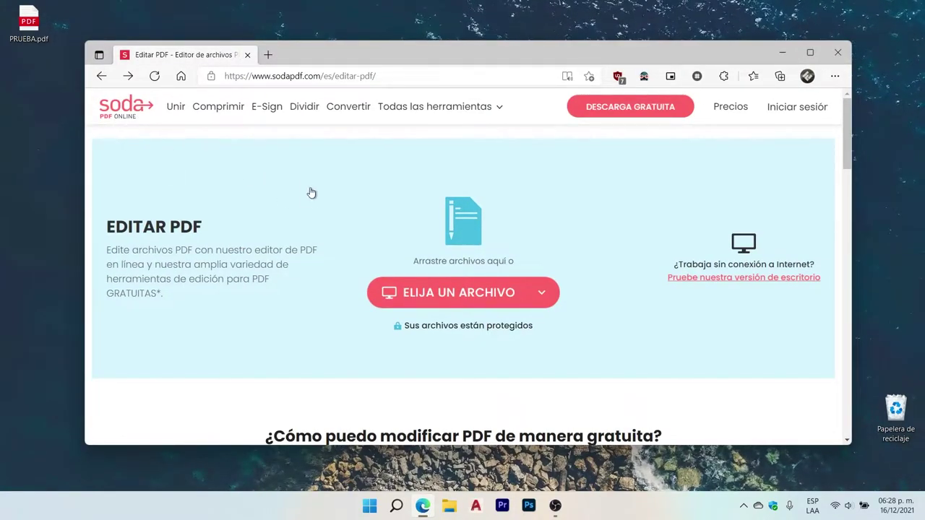
{"action": "left_click", "coordinate": [781, 50]}
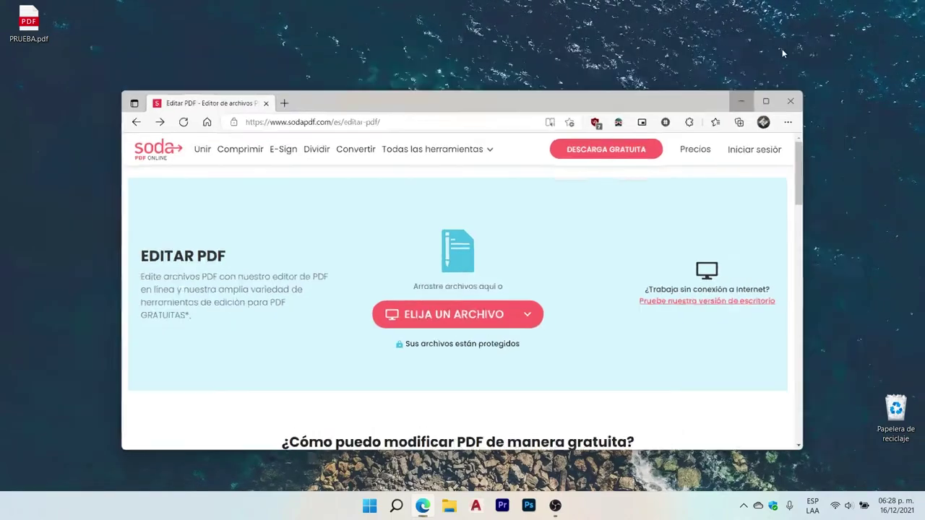
{"action": "right_click", "coordinate": [26, 27]}
{"action": "mouse_move", "coordinate": [72, 86]}
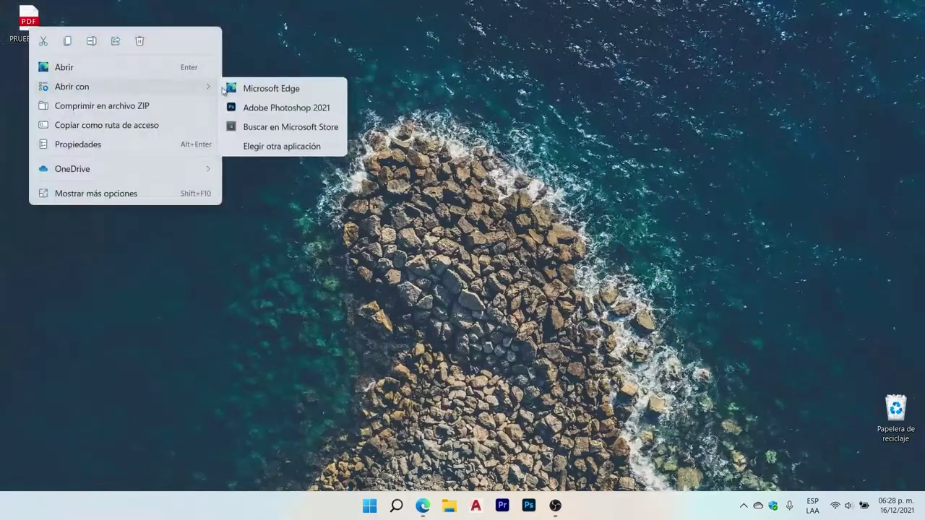
{"action": "left_click", "coordinate": [274, 147]}
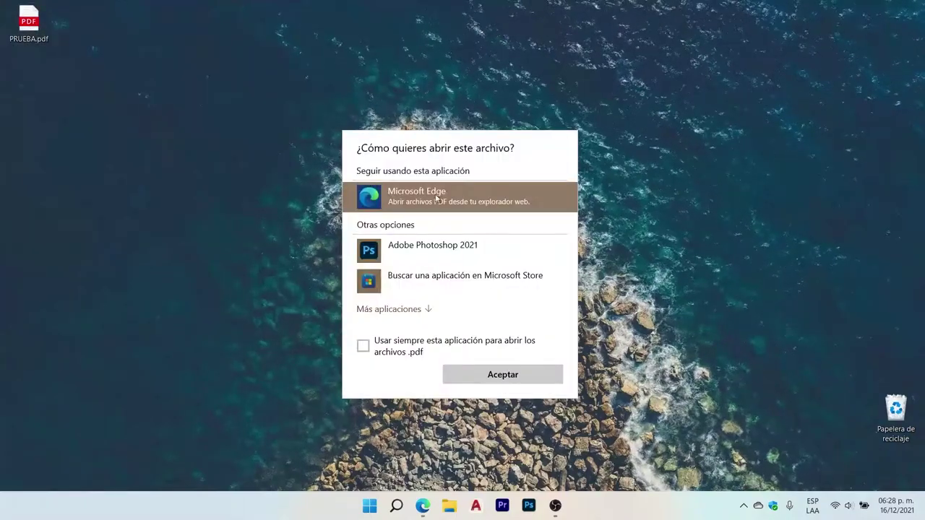
{"action": "left_click", "coordinate": [404, 308]}
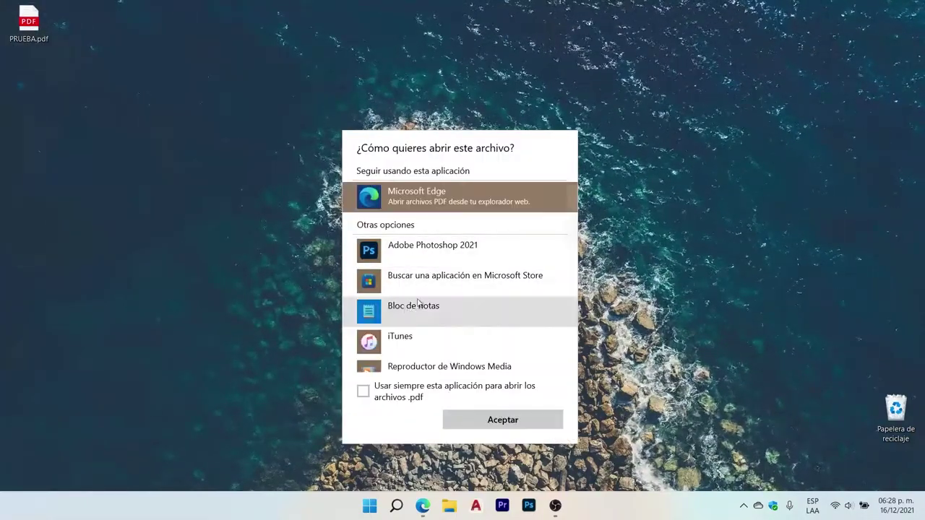
{"action": "scroll", "coordinate": [433, 289], "scroll_direction": "down", "scroll_amount": 3}
{"action": "left_click", "coordinate": [407, 310]}
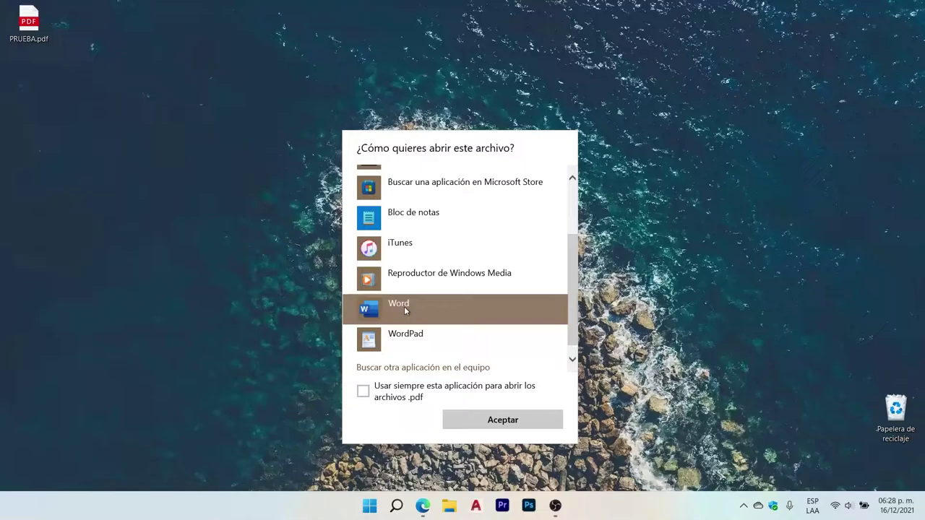
{"action": "left_click", "coordinate": [498, 419]}
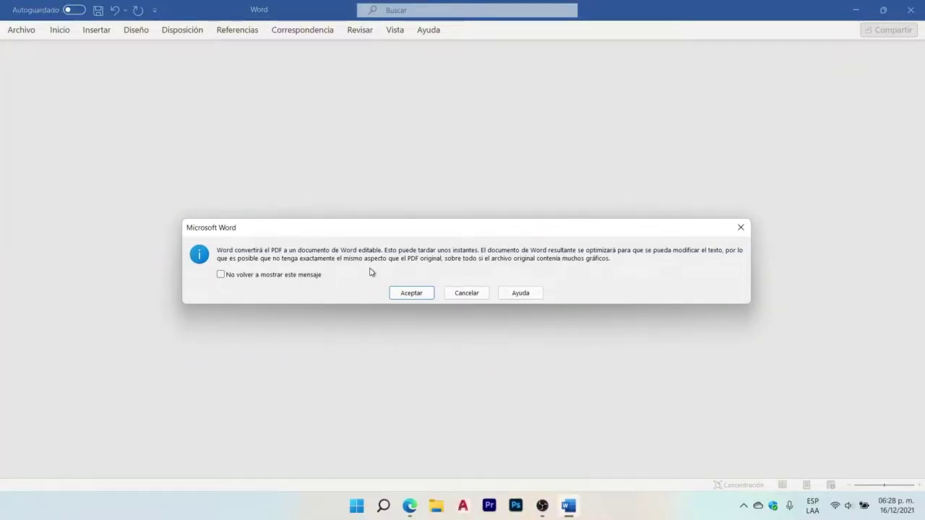
Accept Word's PDF conversion, scroll through the broken résumé layout, then close Word
{"action": "left_click", "coordinate": [412, 293]}
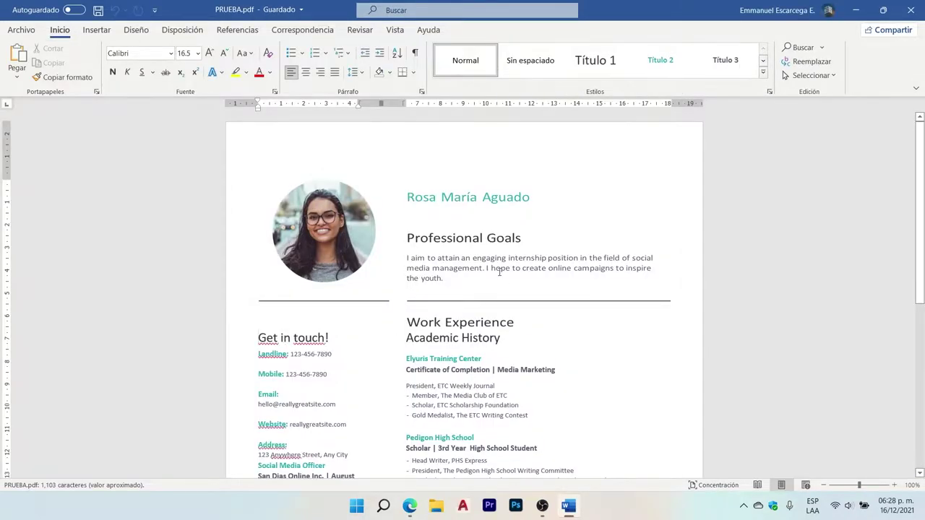
{"action": "scroll", "coordinate": [498, 273], "scroll_direction": "down", "scroll_amount": 2}
{"action": "scroll", "coordinate": [499, 272], "scroll_direction": "down", "scroll_amount": 4}
{"action": "scroll", "coordinate": [499, 272], "scroll_direction": "down", "scroll_amount": 2}
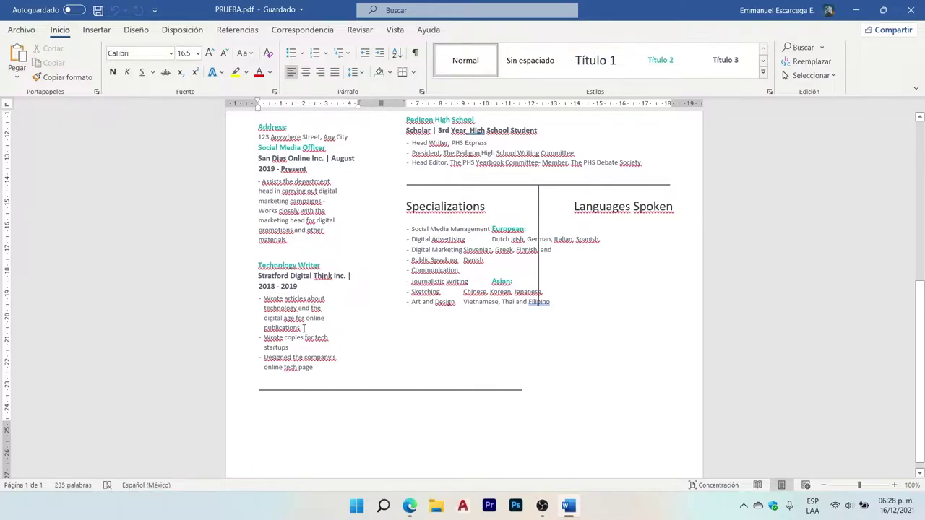
{"action": "scroll", "coordinate": [313, 240], "scroll_direction": "up", "scroll_amount": 2}
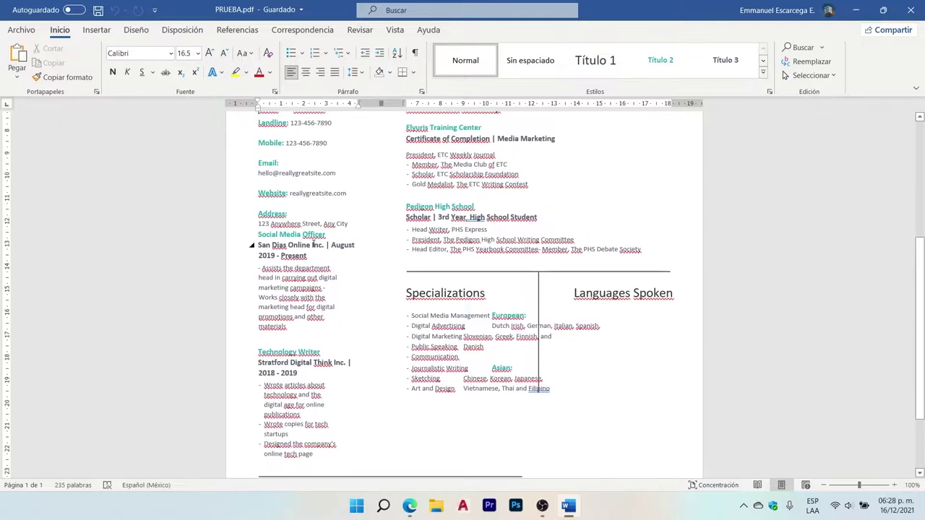
{"action": "scroll", "coordinate": [314, 239], "scroll_direction": "up", "scroll_amount": 2}
{"action": "scroll", "coordinate": [343, 242], "scroll_direction": "down", "scroll_amount": 4}
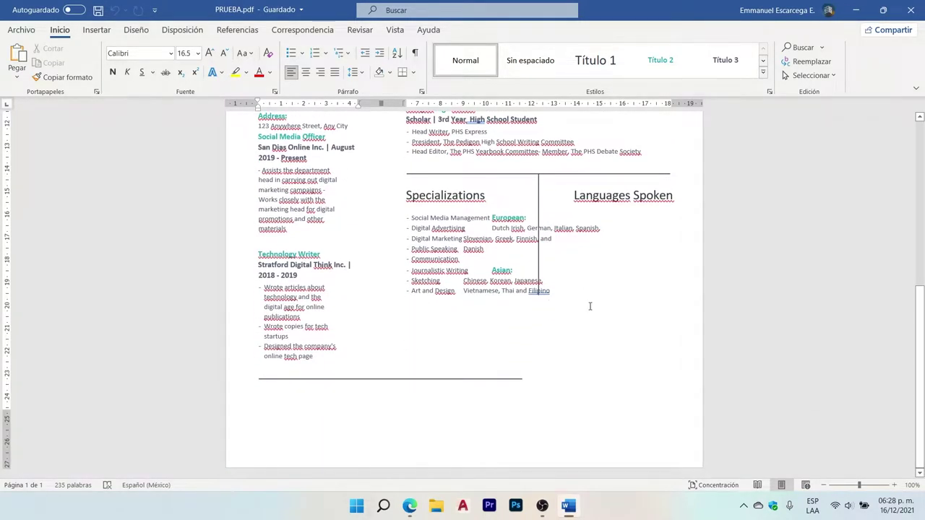
{"action": "scroll", "coordinate": [590, 310], "scroll_direction": "up", "scroll_amount": 1}
{"action": "scroll", "coordinate": [591, 313], "scroll_direction": "up", "scroll_amount": 2}
{"action": "scroll", "coordinate": [591, 314], "scroll_direction": "up", "scroll_amount": 1}
{"action": "scroll", "coordinate": [570, 321], "scroll_direction": "up", "scroll_amount": 1}
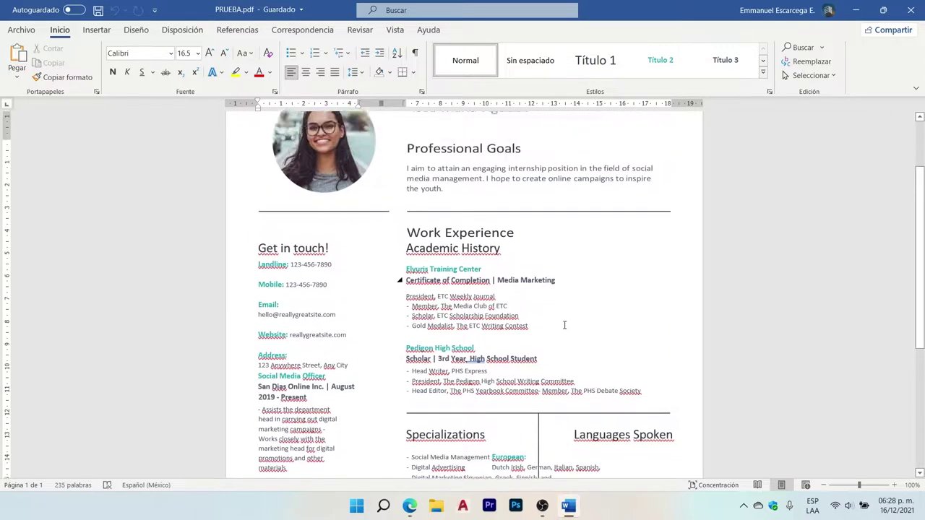
{"action": "scroll", "coordinate": [564, 325], "scroll_direction": "up", "scroll_amount": 1}
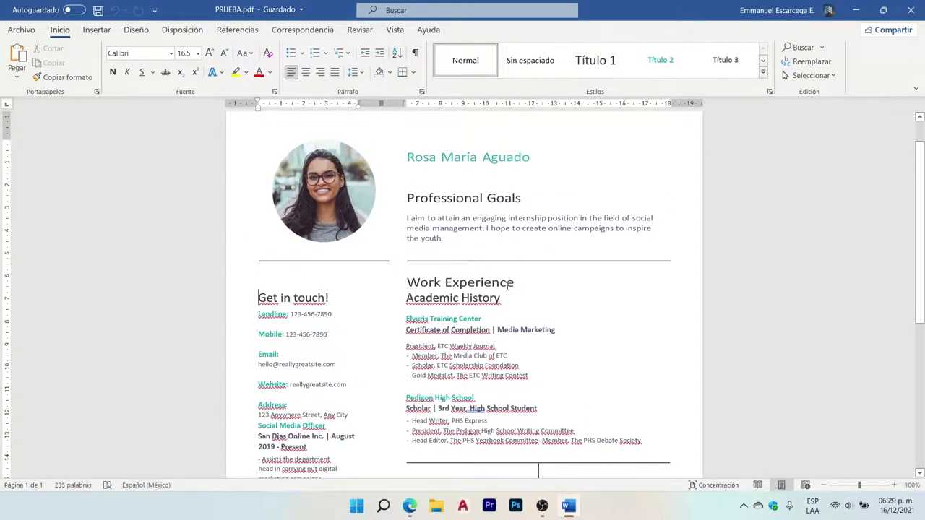
{"action": "left_click", "coordinate": [908, 13]}
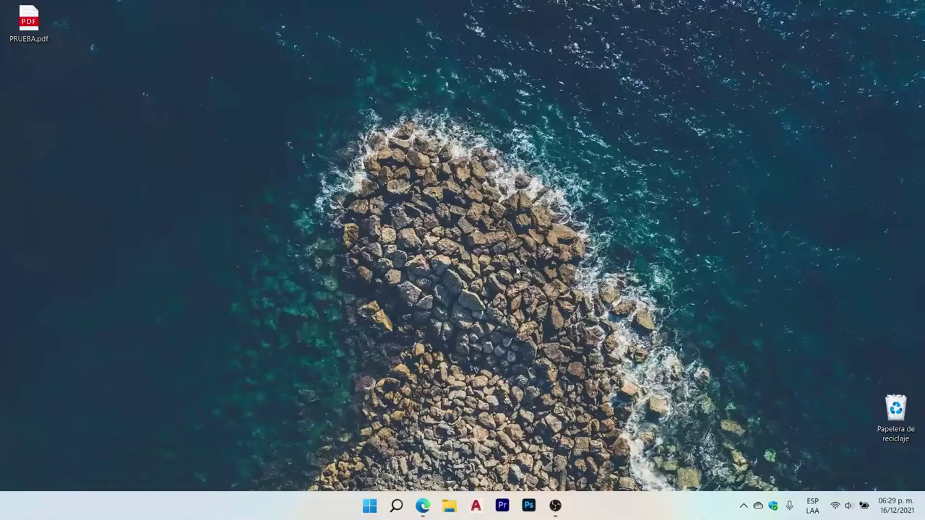
Restore the Soda PDF Online window in Edge and open the Todas las herramientas menu
{"action": "left_click", "coordinate": [423, 505]}
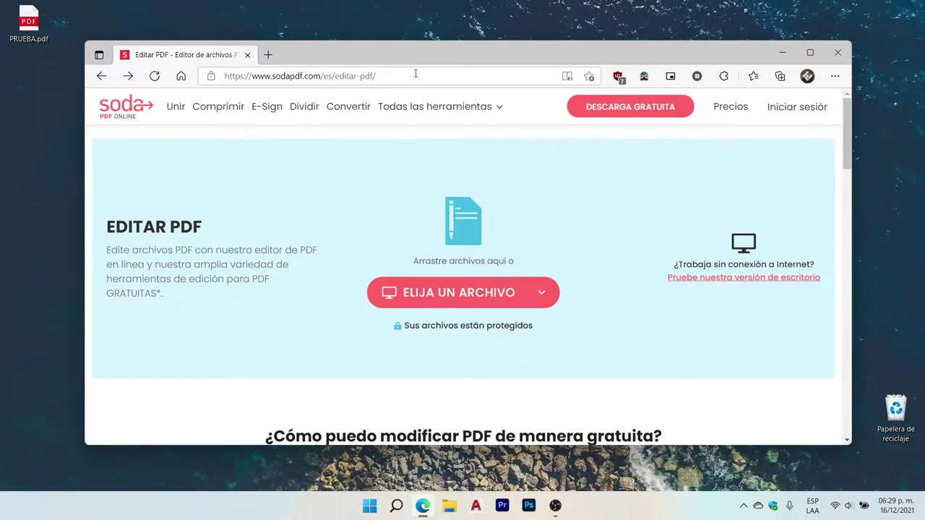
{"action": "left_click", "coordinate": [425, 108]}
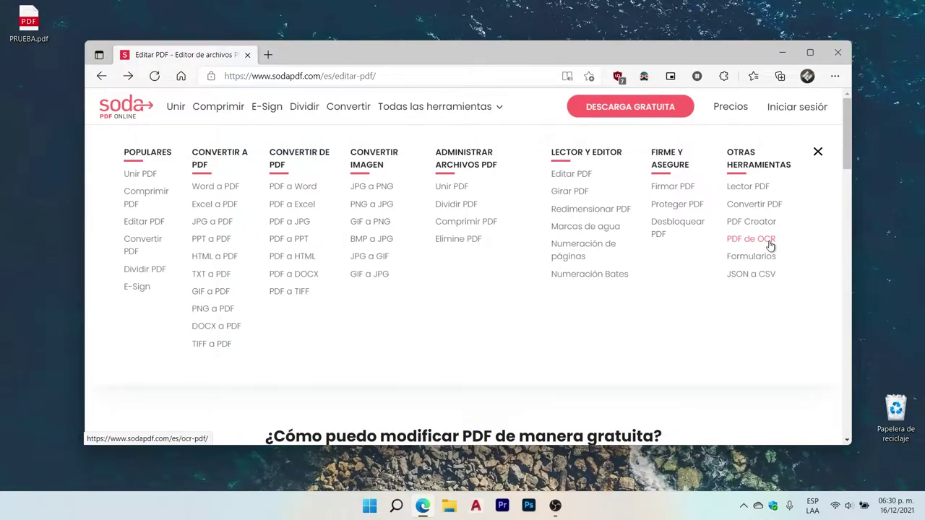
Open PRUEBA.pdf in Edge and select the Professional Goals and Work Experience text to inspect
{"action": "double_click", "coordinate": [19, 38]}
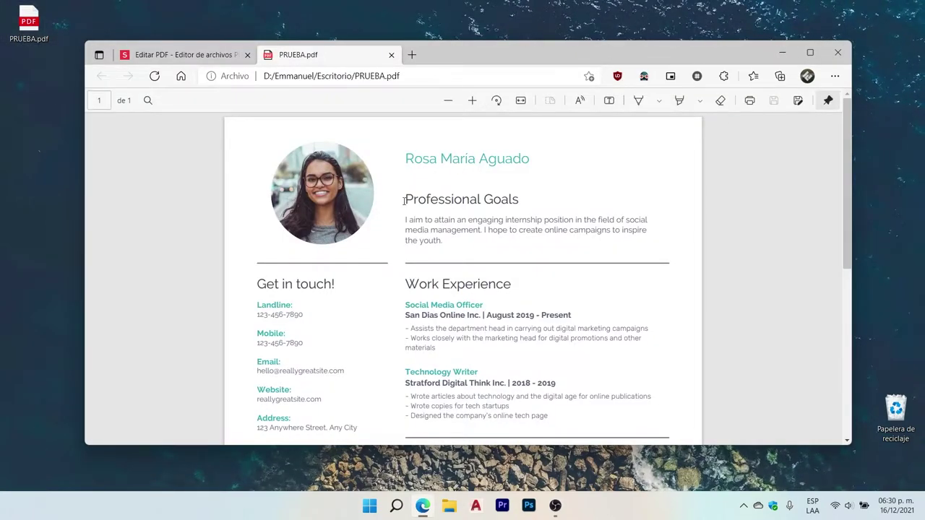
{"action": "left_click_drag", "start_coordinate": [403, 199], "coordinate": [471, 221]}
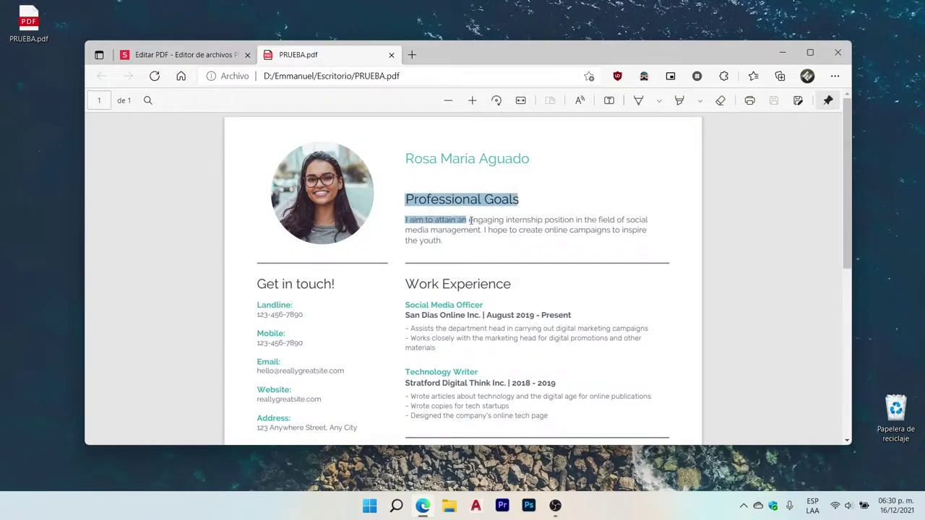
{"action": "left_click", "coordinate": [403, 284]}
{"action": "left_click_drag", "start_coordinate": [405, 284], "coordinate": [547, 416]}
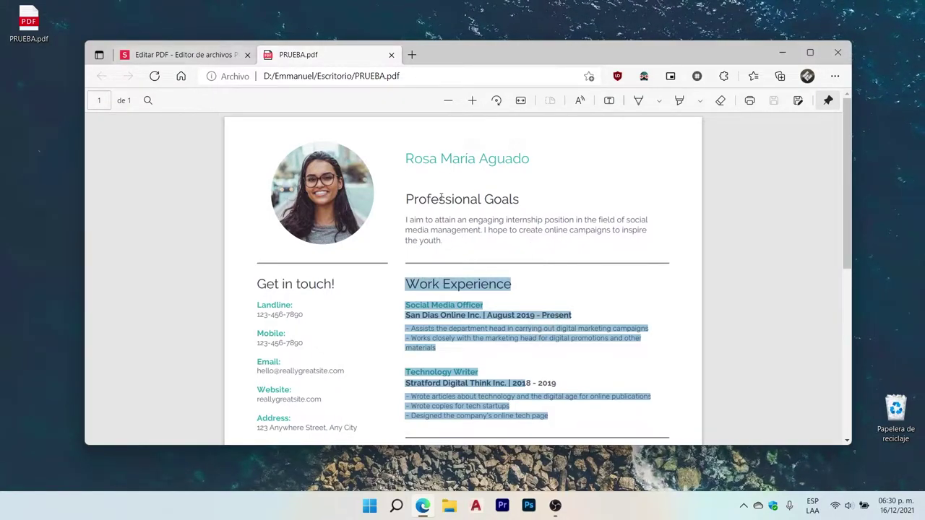
{"action": "left_click", "coordinate": [563, 198]}
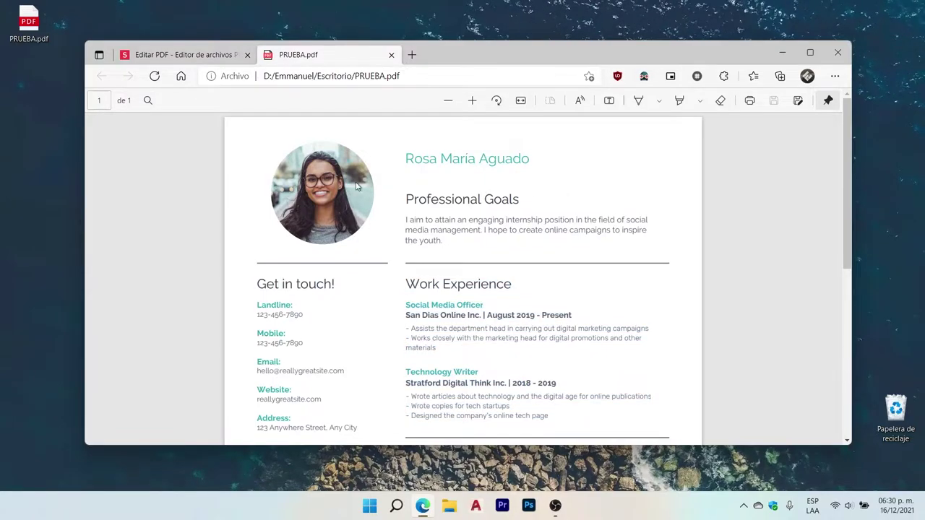
Return to the Soda PDF Online Editar PDF tab
{"action": "left_click", "coordinate": [216, 56]}
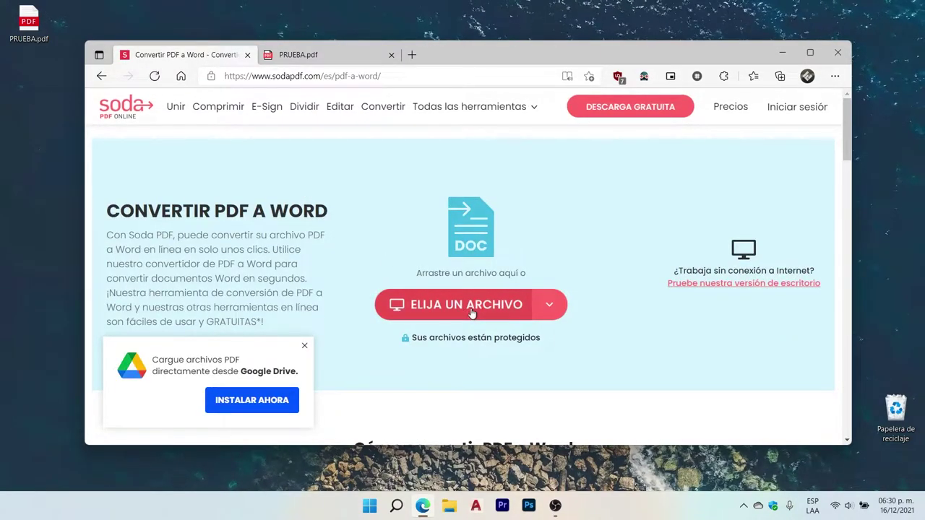
Upload PRUEBA.pdf for conversion, then download and open SodaPDF-converted-PRUEBA.docx in Word
{"action": "left_click", "coordinate": [470, 310]}
{"action": "left_click", "coordinate": [225, 149]}
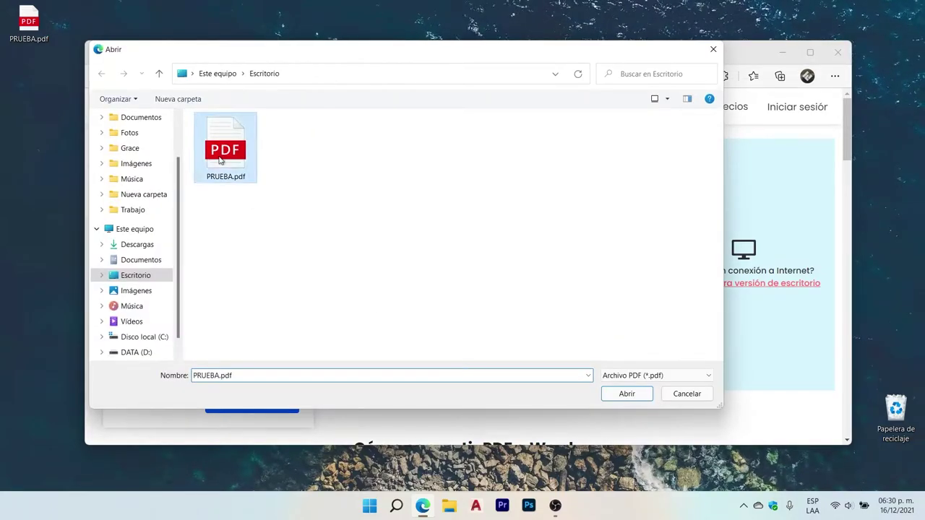
{"action": "left_click", "coordinate": [626, 394]}
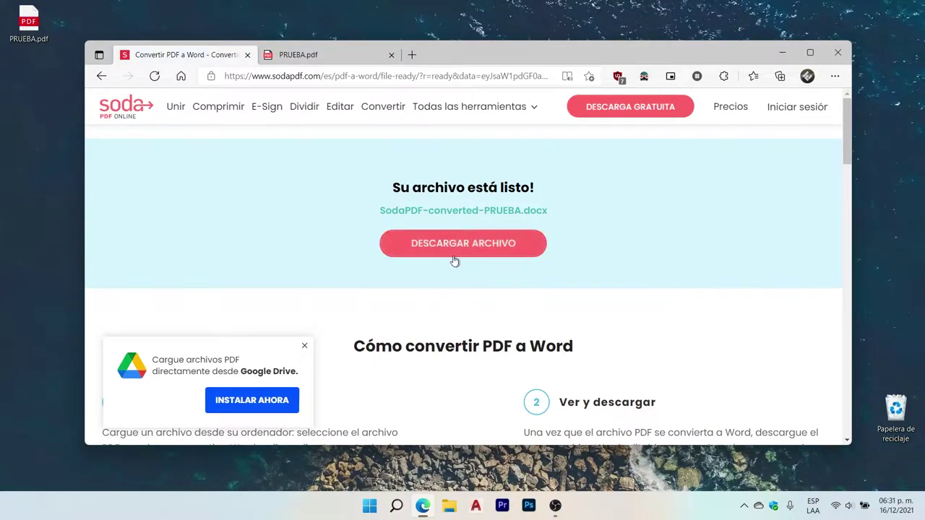
{"action": "left_click", "coordinate": [466, 245]}
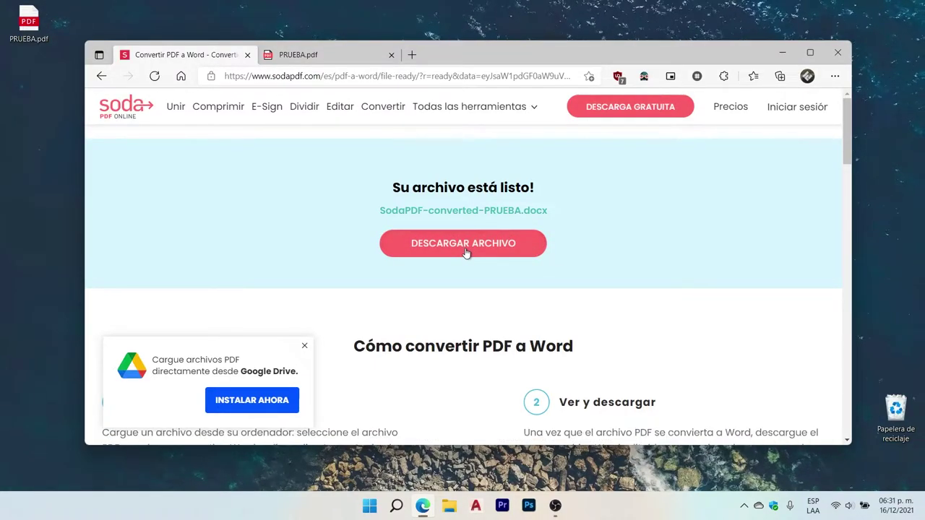
{"action": "mouse_move", "coordinate": [679, 130]}
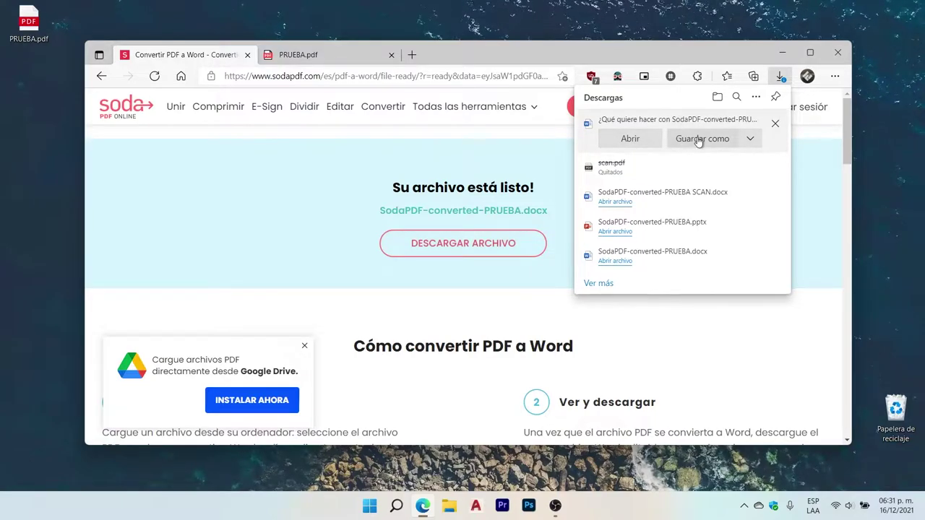
{"action": "left_click", "coordinate": [630, 141]}
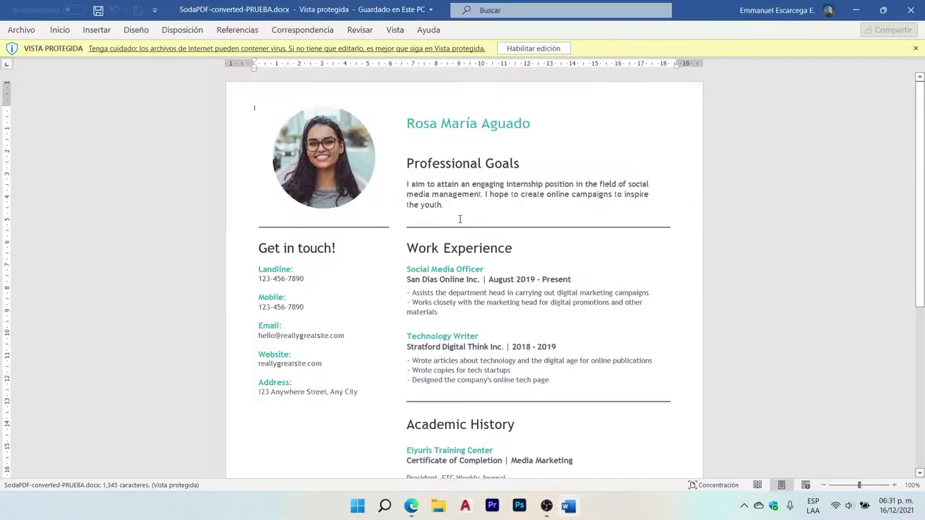
Enable editing on SodaPDF-converted-PRUEBA.docx and scroll through the résumé to check its layout
{"action": "left_click", "coordinate": [547, 49]}
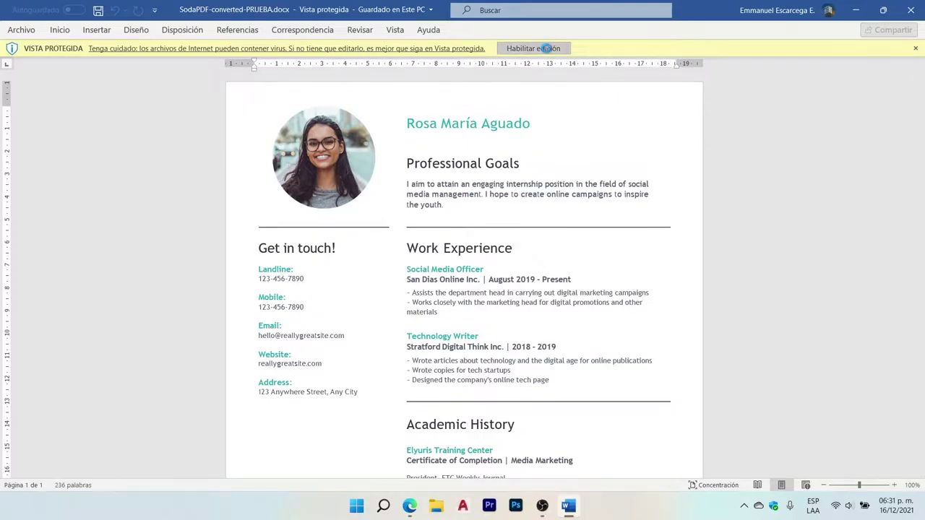
{"action": "scroll", "coordinate": [520, 205], "scroll_direction": "down", "scroll_amount": 1}
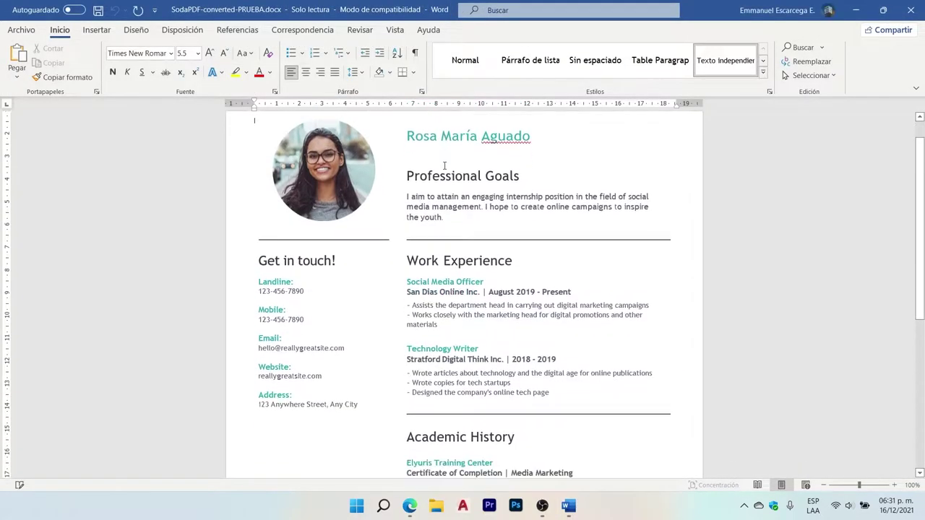
{"action": "scroll", "coordinate": [499, 227], "scroll_direction": "down", "scroll_amount": 2}
{"action": "scroll", "coordinate": [478, 253], "scroll_direction": "down", "scroll_amount": 3}
{"action": "scroll", "coordinate": [478, 253], "scroll_direction": "down", "scroll_amount": 2}
{"action": "scroll", "coordinate": [474, 267], "scroll_direction": "down", "scroll_amount": 2}
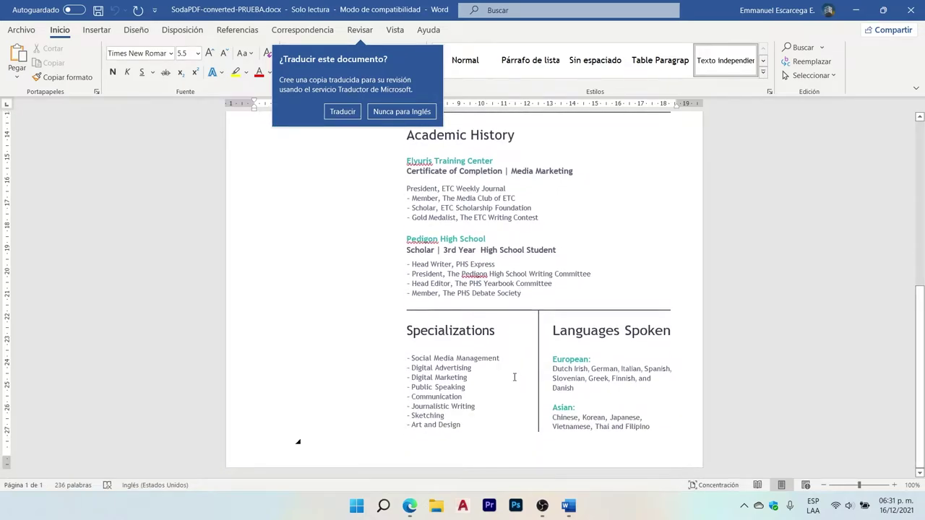
{"action": "scroll", "coordinate": [517, 377], "scroll_direction": "up", "scroll_amount": 2}
{"action": "scroll", "coordinate": [515, 375], "scroll_direction": "up", "scroll_amount": 5}
{"action": "scroll", "coordinate": [515, 375], "scroll_direction": "up", "scroll_amount": 2}
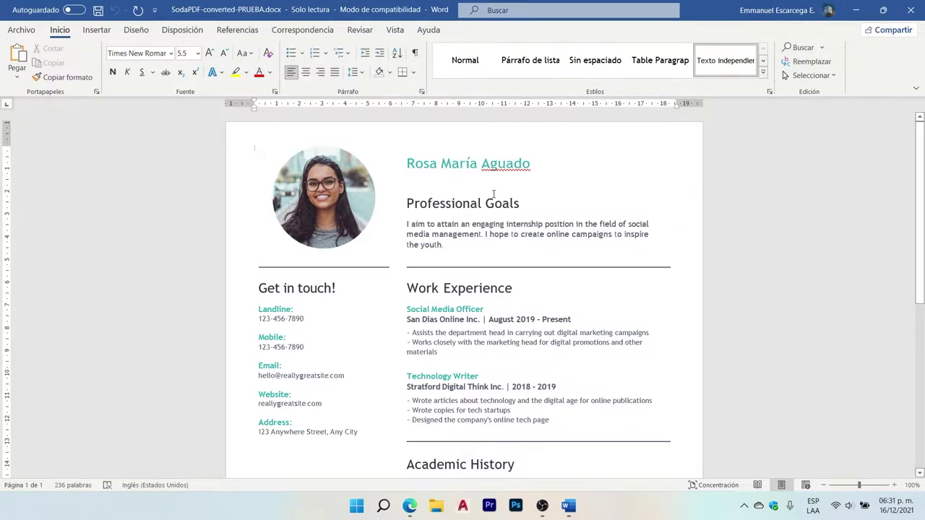
Delete and restore the profile photo, then trim the end of the Work Experience heading
{"action": "left_click", "coordinate": [341, 219]}
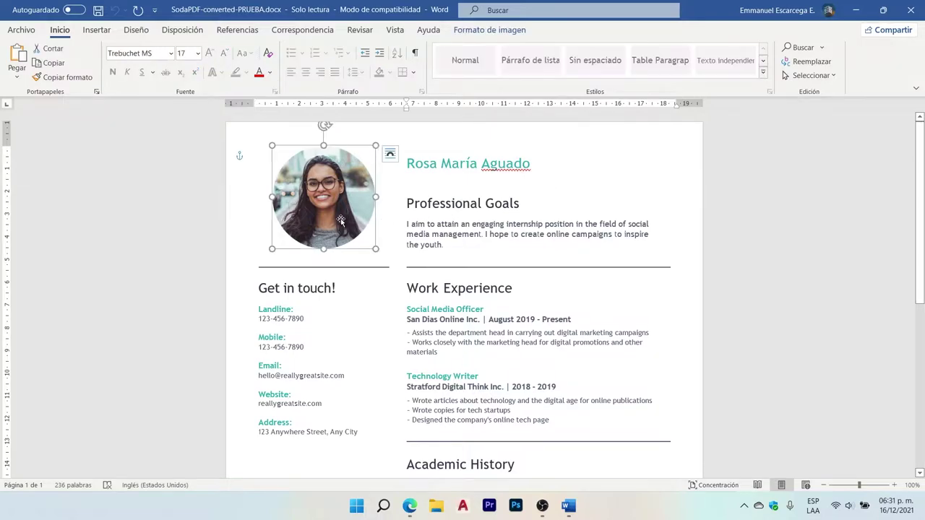
{"action": "key", "text": "Delete"}
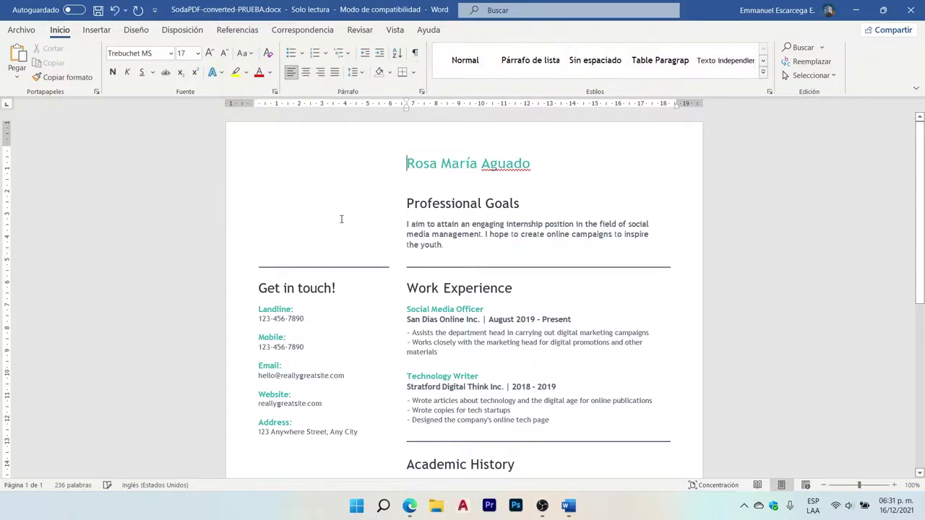
{"action": "key", "text": "ctrl+z"}
{"action": "left_click", "coordinate": [506, 287]}
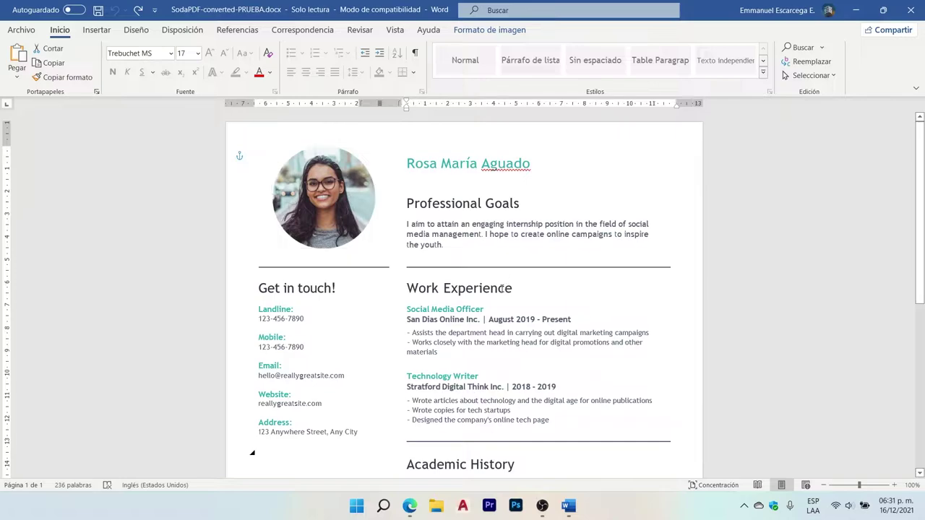
{"action": "key", "text": "BackSpace"}
{"action": "key", "text": "BackSpace"}
{"action": "key", "text": "BackSpace"}
{"action": "key", "text": "BackSpace"}
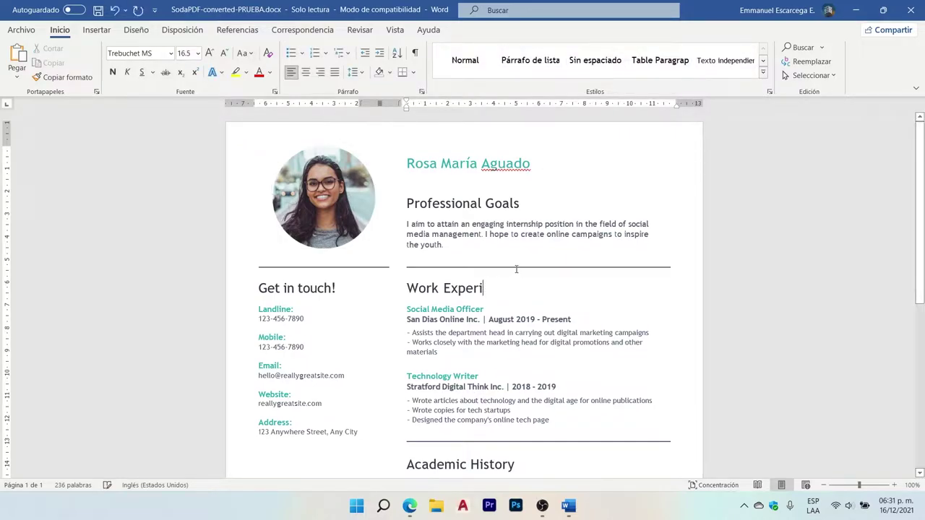
Delete and restore the divider line above Work Experience, then close the document
{"action": "left_click", "coordinate": [514, 267]}
{"action": "left_click", "coordinate": [513, 267]}
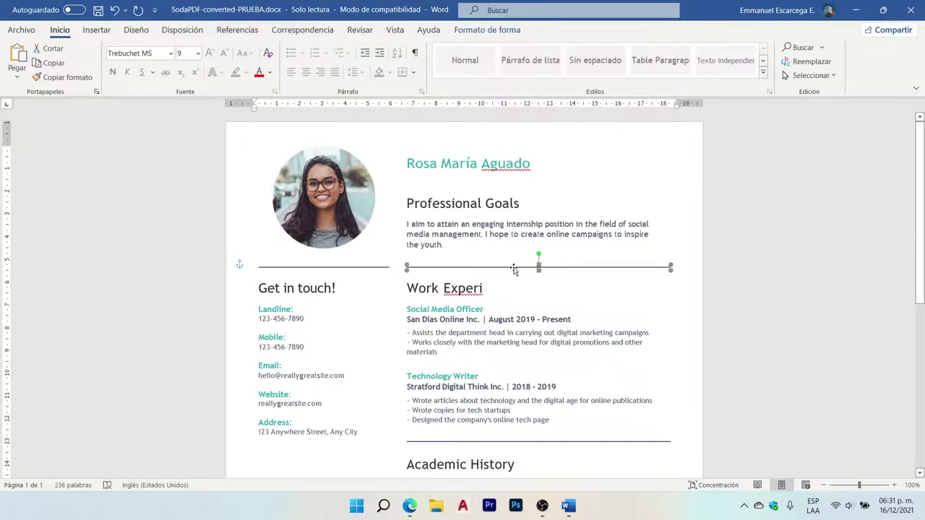
{"action": "key", "text": "Delete"}
{"action": "key", "text": "ctrl+z"}
{"action": "left_click", "coordinate": [733, 281]}
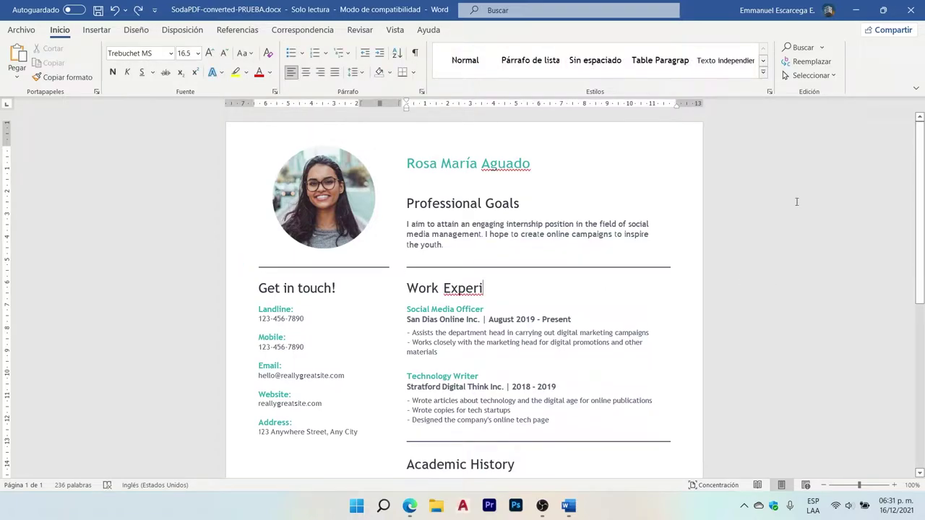
{"action": "left_click", "coordinate": [911, 10]}
Close Word without saving, then try the PPT a PDF converter and cancel its file dialog
{"action": "left_click", "coordinate": [450, 268]}
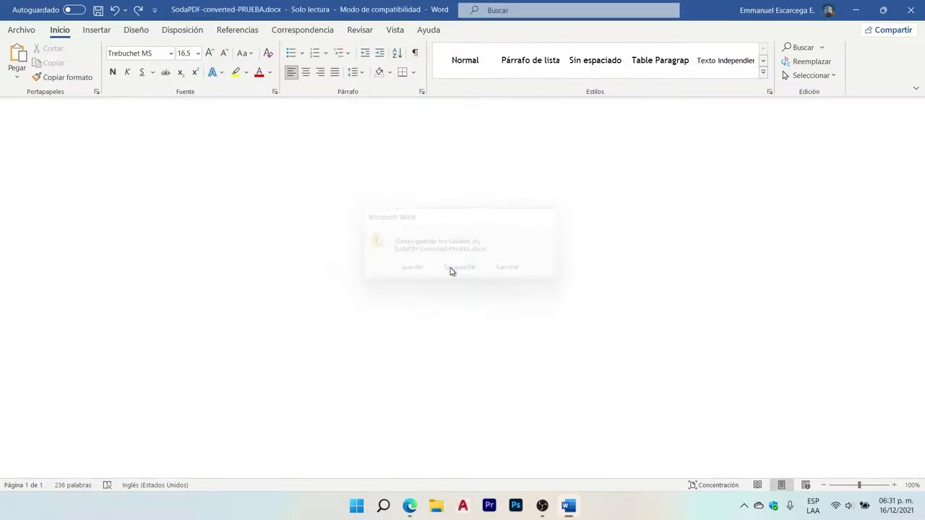
{"action": "left_click", "coordinate": [462, 106]}
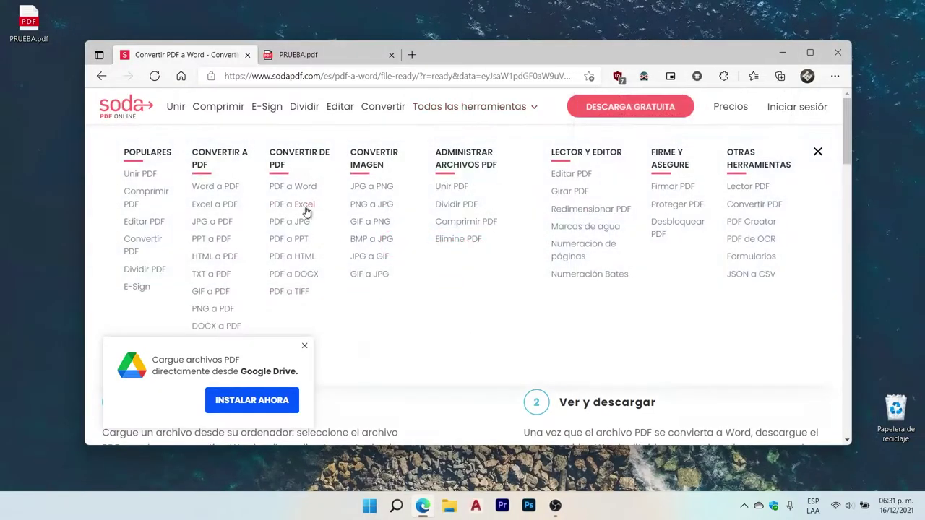
{"action": "left_click", "coordinate": [224, 240]}
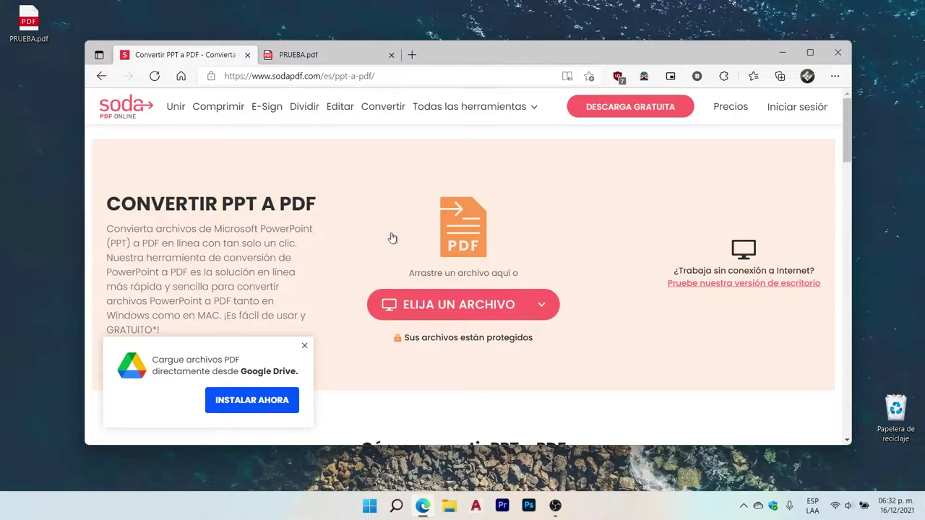
{"action": "left_click", "coordinate": [471, 309]}
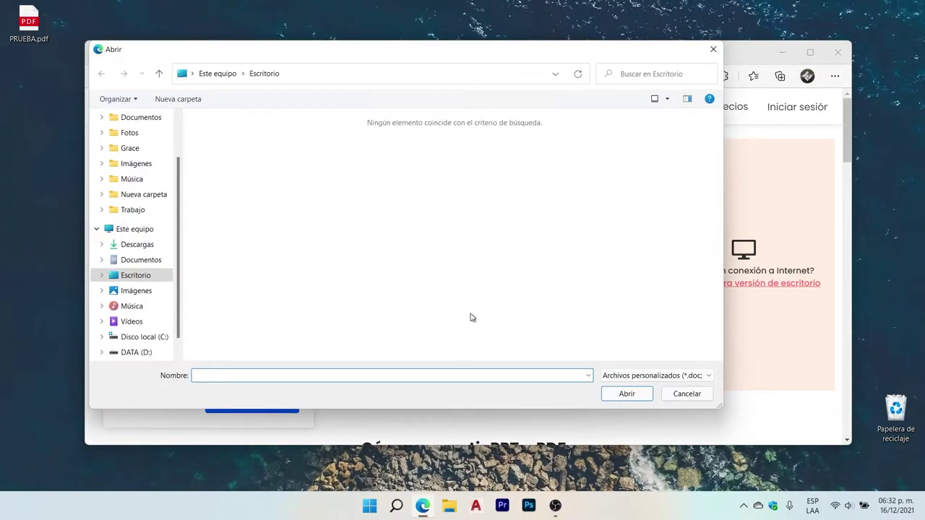
{"action": "left_click", "coordinate": [673, 393]}
Open the PDF a PPT converter from Todas las herramientas and bring up its file picker
{"action": "left_click", "coordinate": [452, 108]}
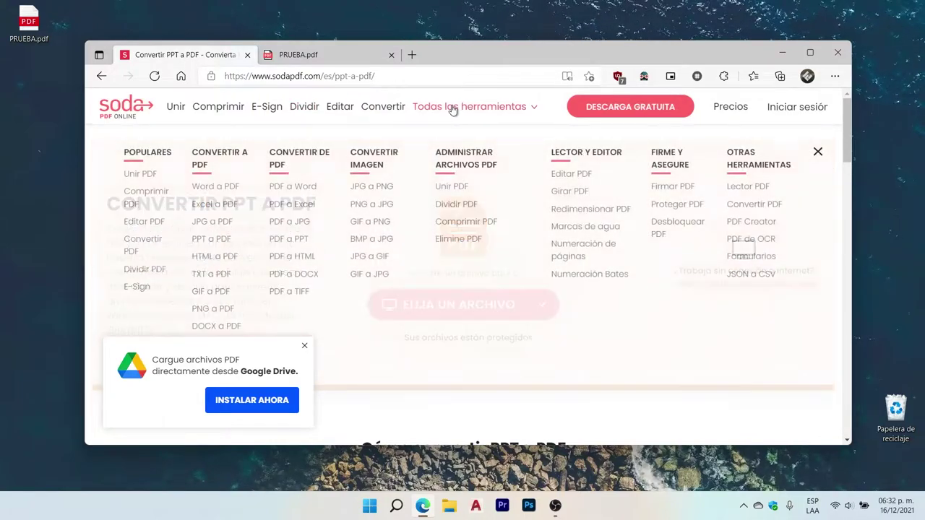
{"action": "left_click", "coordinate": [303, 239]}
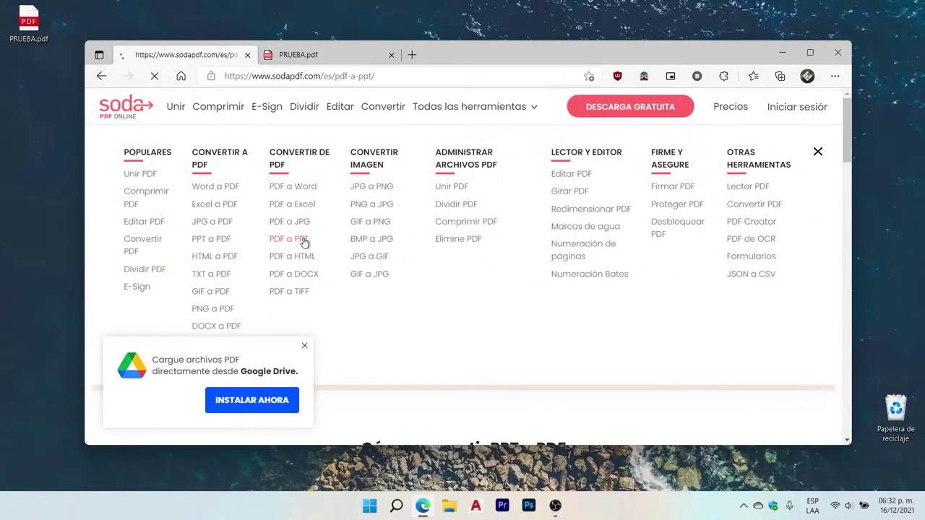
{"action": "left_click", "coordinate": [498, 309]}
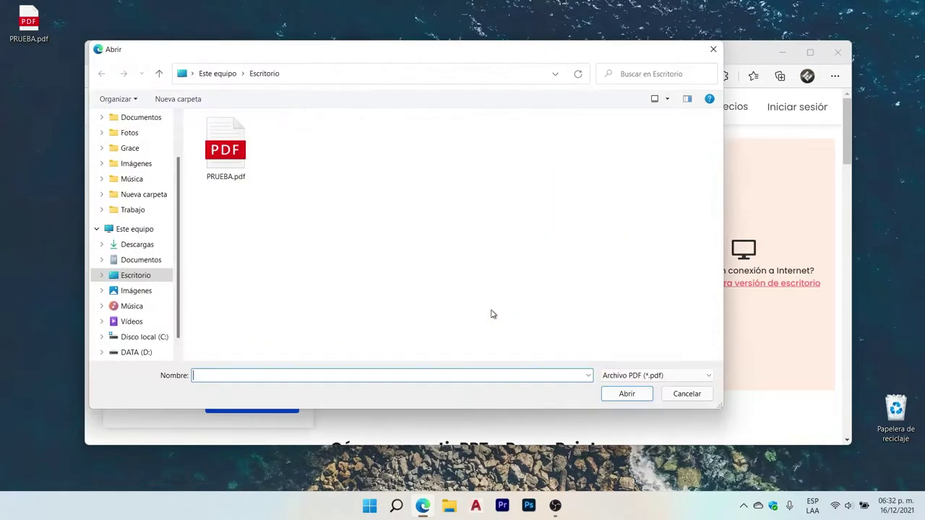
Upload PRUEBA.pdf for PowerPoint conversion, then download and open SodaPDF-converted-PRUEBA.pptx
{"action": "left_click", "coordinate": [226, 148]}
{"action": "left_click", "coordinate": [627, 394]}
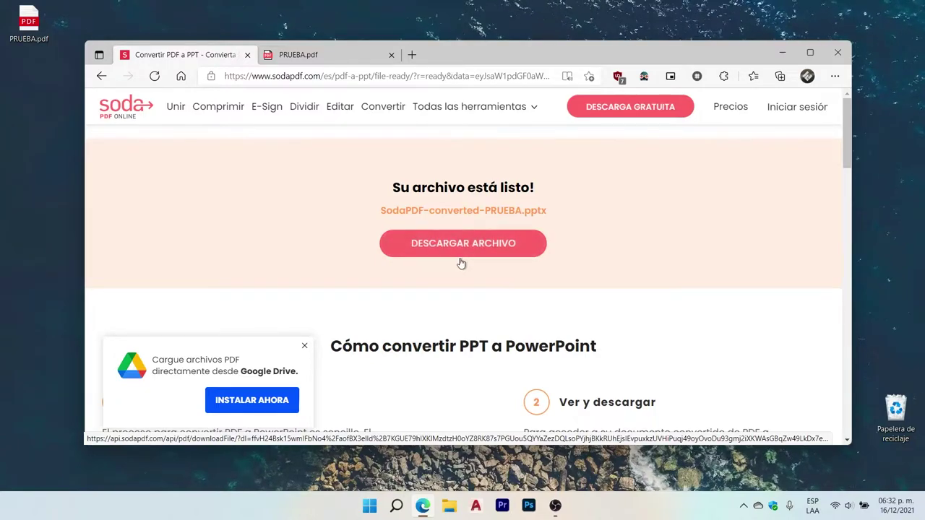
{"action": "left_click", "coordinate": [472, 256]}
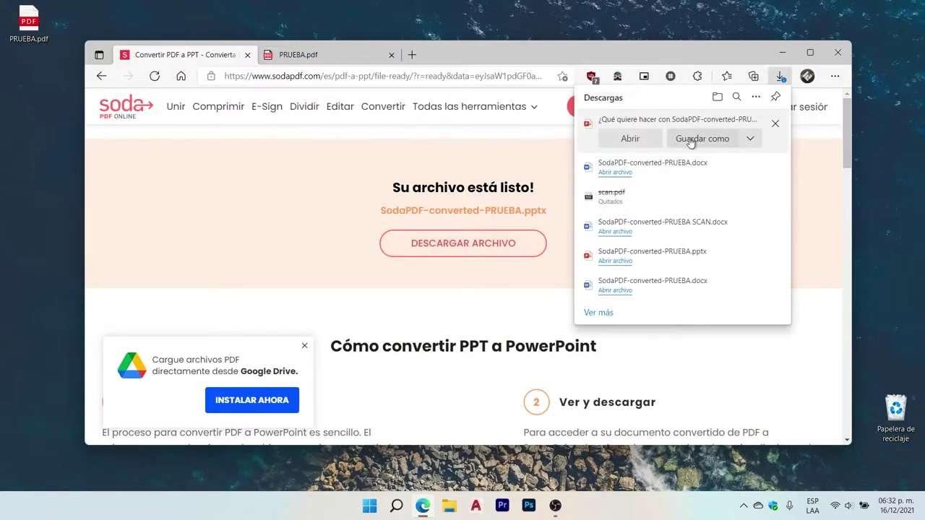
{"action": "left_click", "coordinate": [626, 138]}
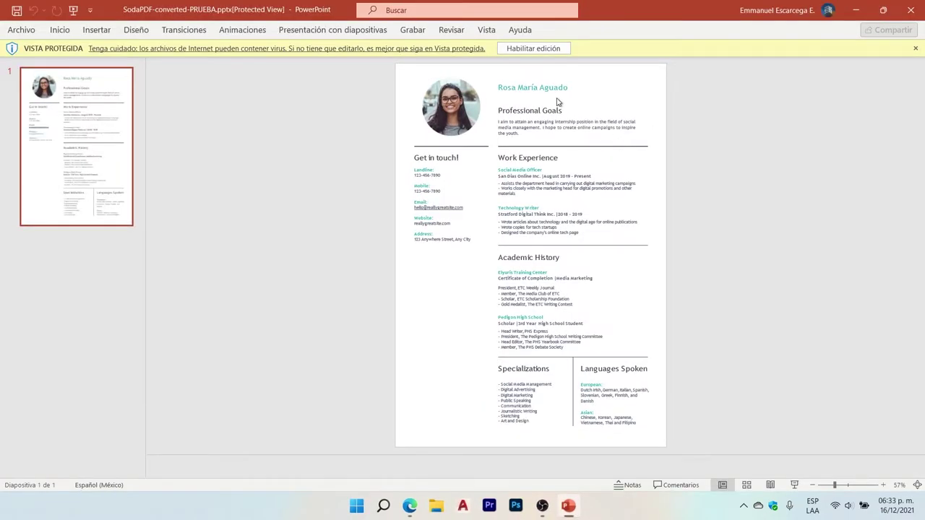
Enable editing and select the Social Media Officer and Technology Writer text boxes
{"action": "left_click", "coordinate": [541, 53]}
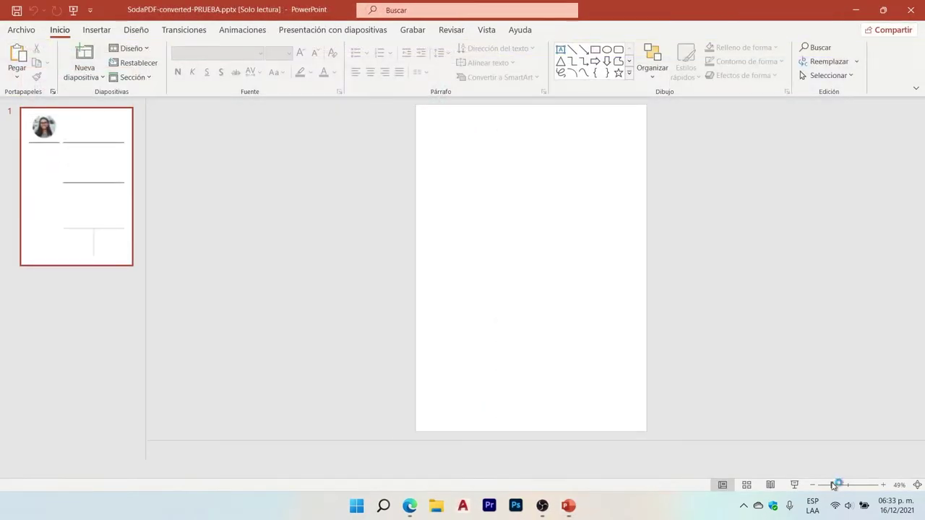
{"action": "left_click_drag", "start_coordinate": [833, 486], "coordinate": [845, 484]}
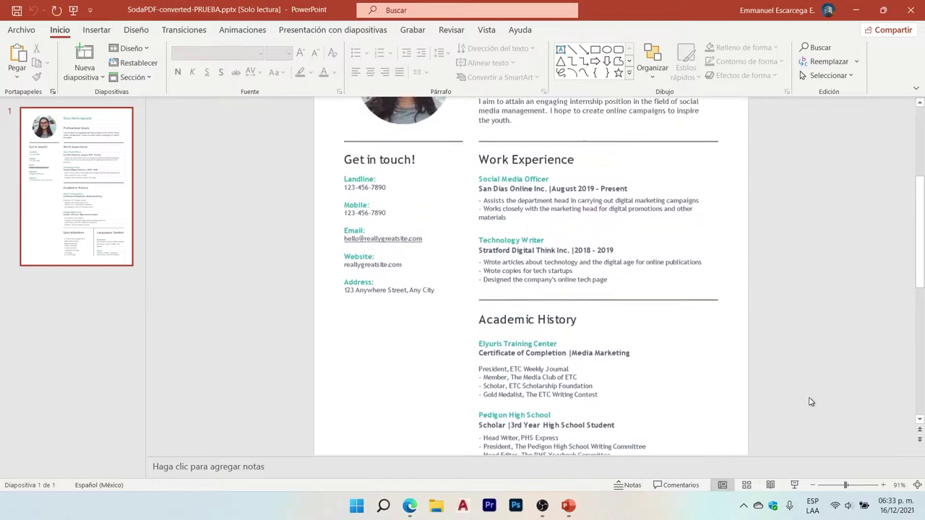
{"action": "left_click", "coordinate": [528, 226]}
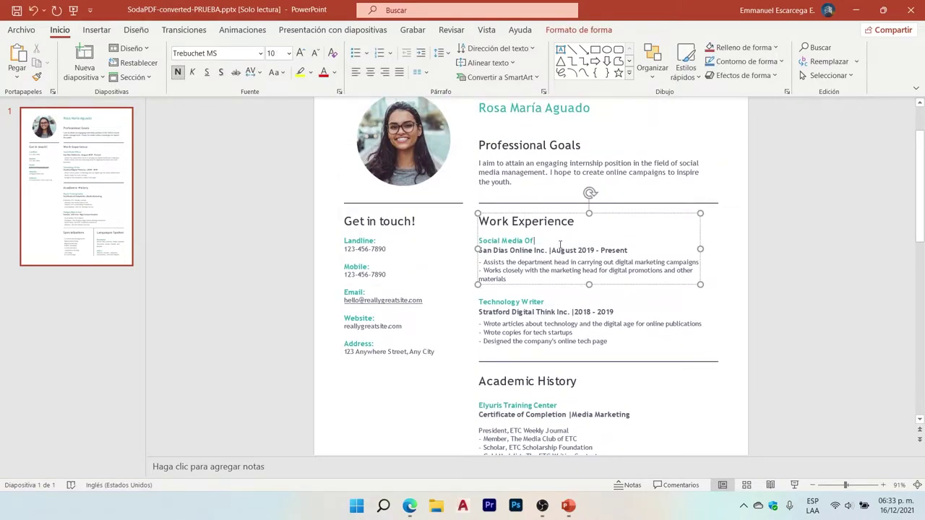
{"action": "left_click", "coordinate": [535, 312]}
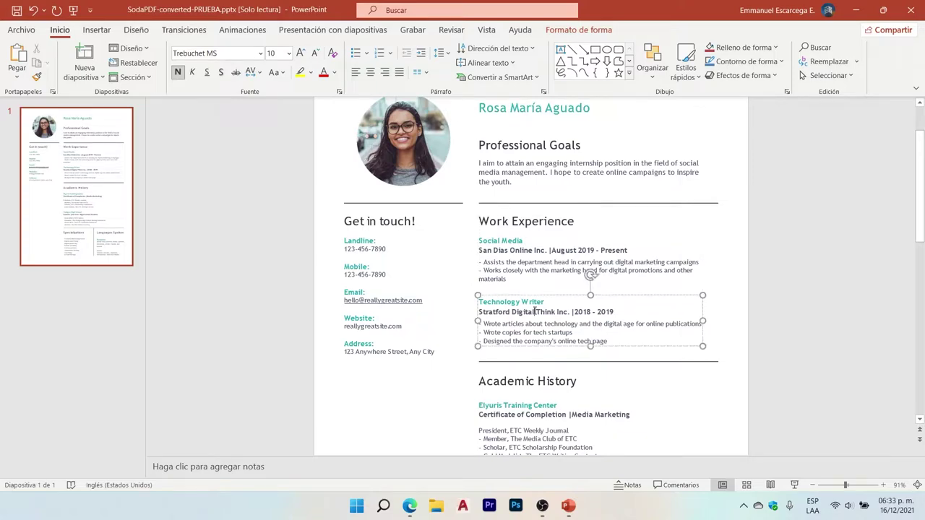
Delete the Get in touch and Mobile text boxes, then close PowerPoint without saving
{"action": "left_click", "coordinate": [376, 240]}
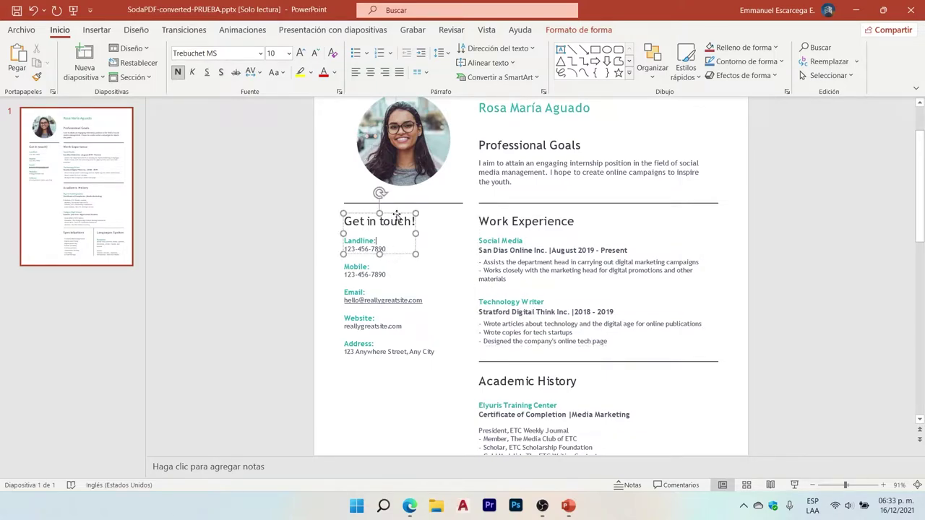
{"action": "left_click", "coordinate": [397, 213]}
{"action": "key", "text": "Delete"}
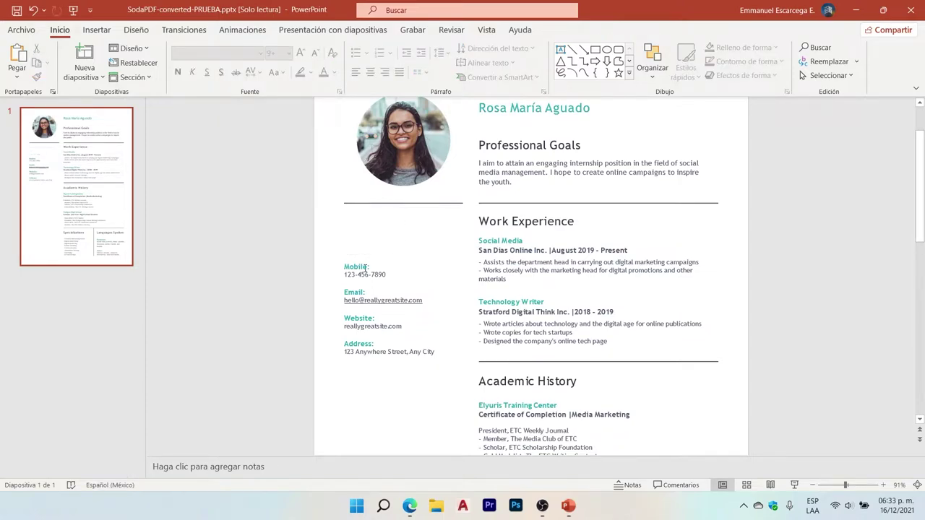
{"action": "left_click", "coordinate": [375, 261]}
{"action": "key", "text": "Delete"}
{"action": "scroll", "coordinate": [591, 261], "scroll_direction": "down", "scroll_amount": 1}
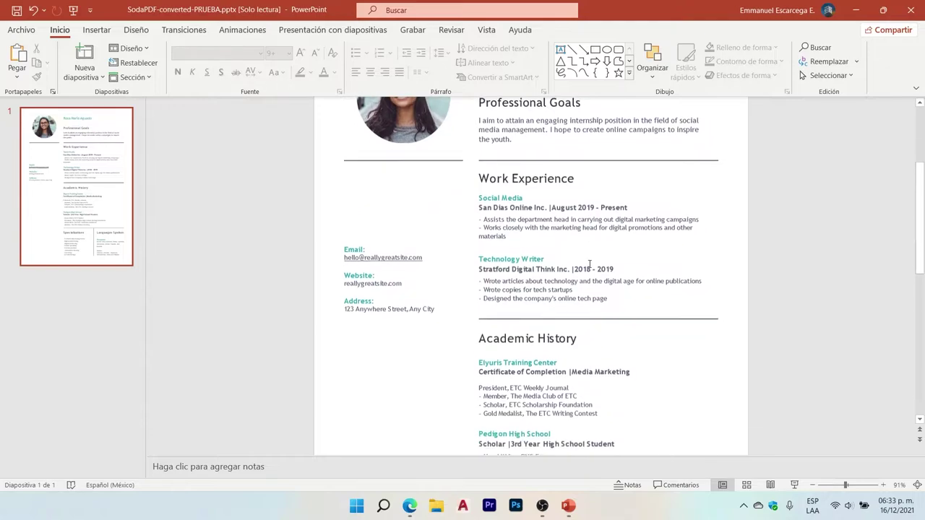
{"action": "left_click", "coordinate": [910, 11]}
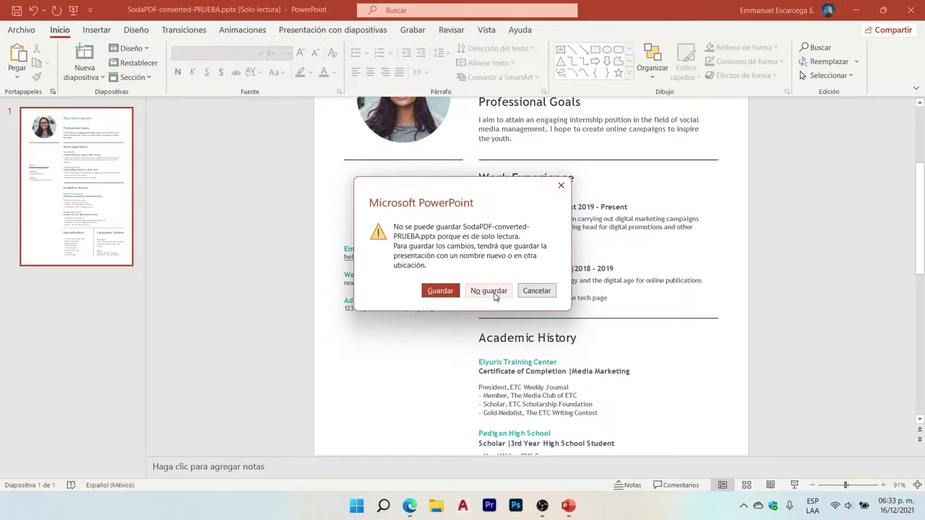
{"action": "left_click", "coordinate": [495, 296]}
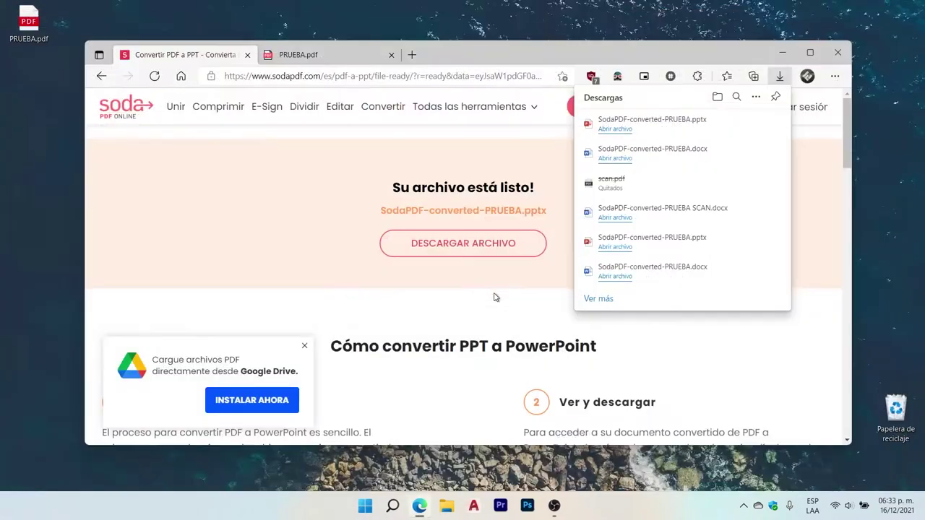
Dismiss the downloads list, open Todas las herramientas, and close the Google Drive prompt
{"action": "left_click", "coordinate": [704, 351]}
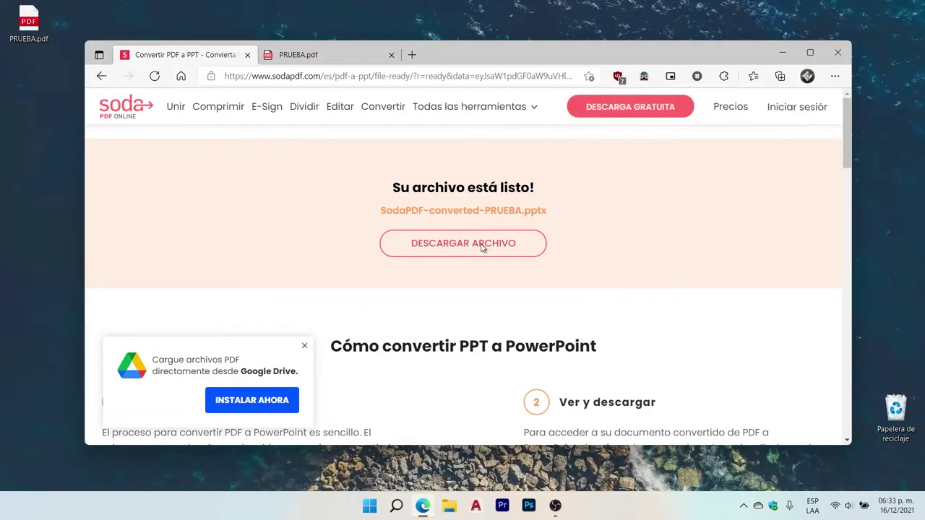
{"action": "left_click", "coordinate": [486, 113]}
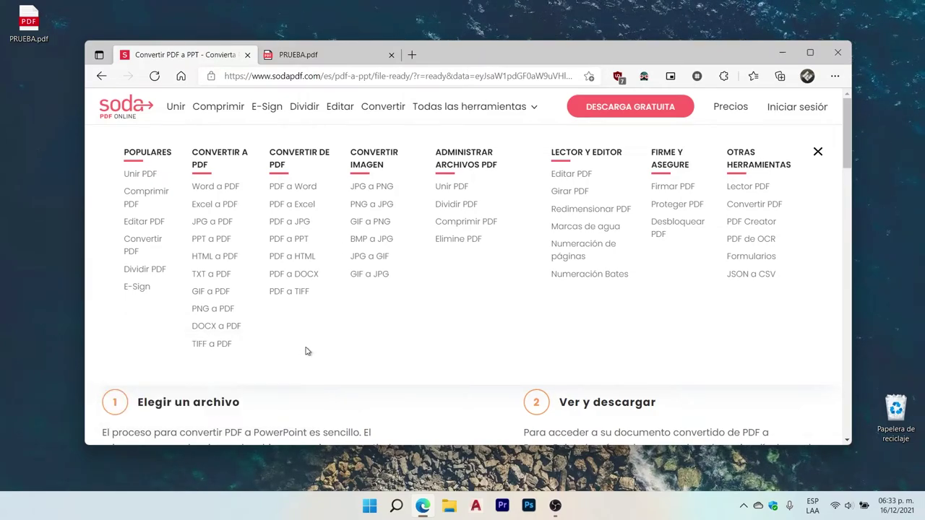
{"action": "left_click", "coordinate": [304, 345]}
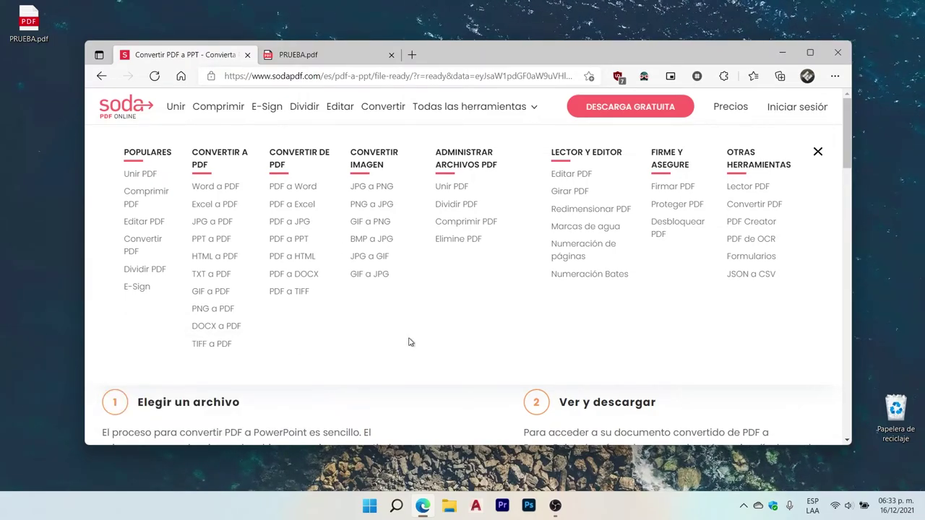